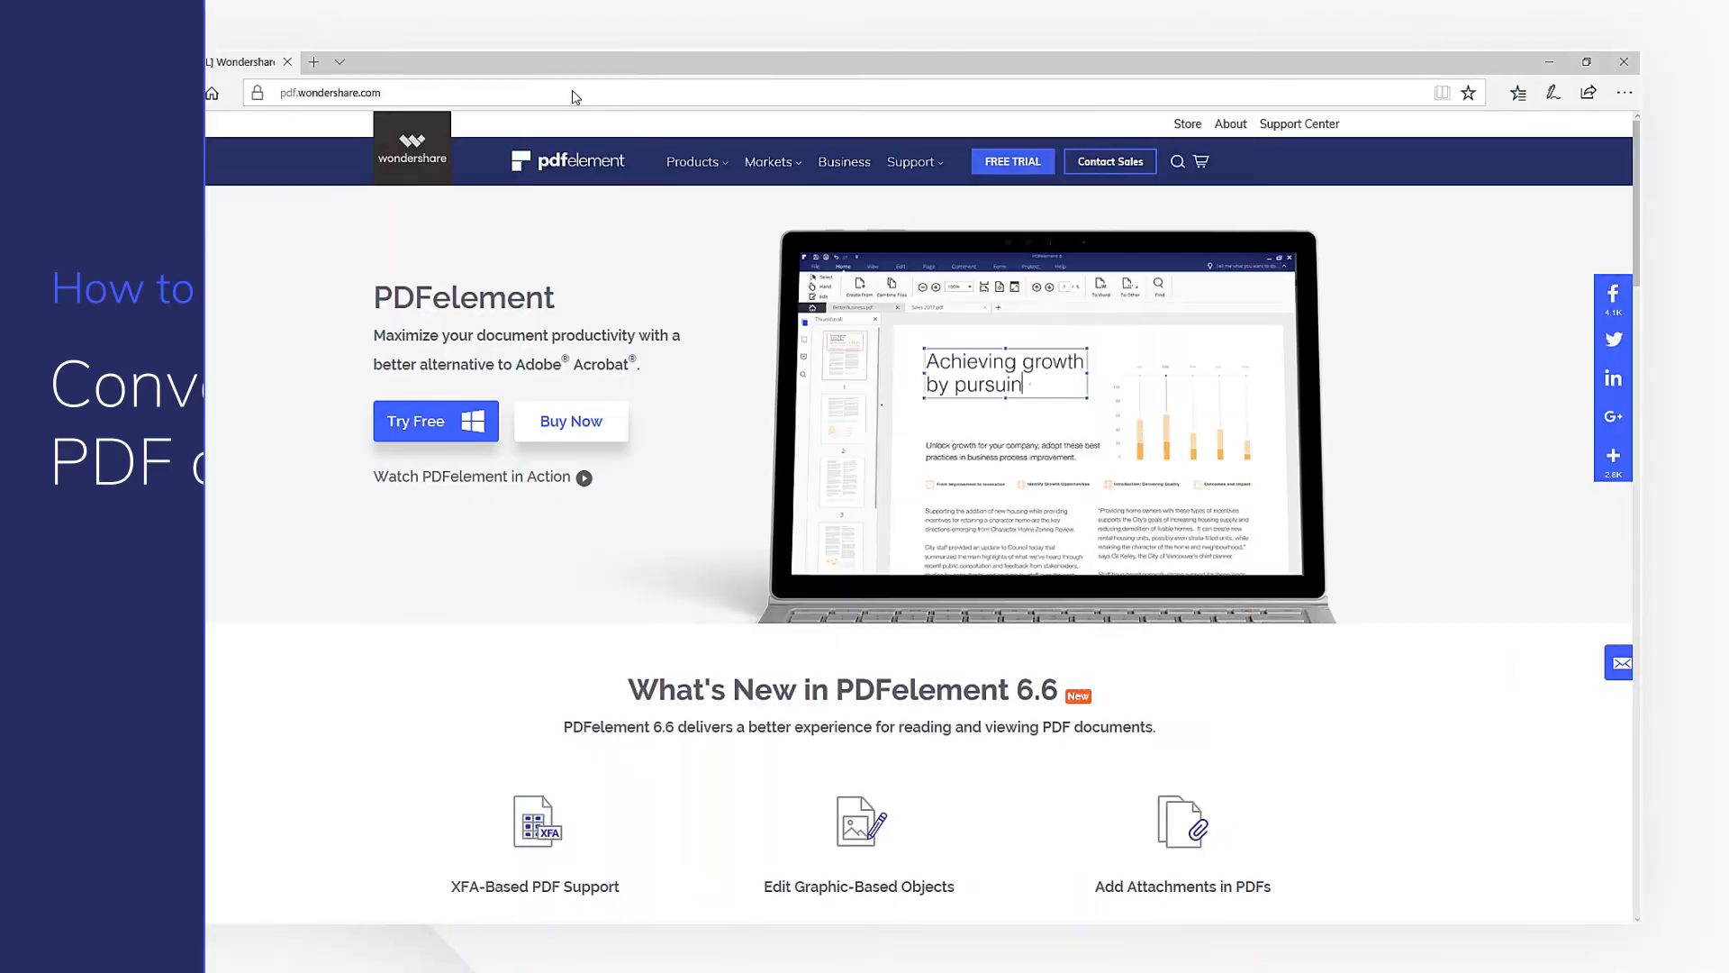
pyautogui.write('pdf.wondershare.com/pdfelement-ios')
# Load pdf.wondershare.com/pdfelement-ios in Edge and bring up the browser's more-options menu
pyautogui.press('Return')
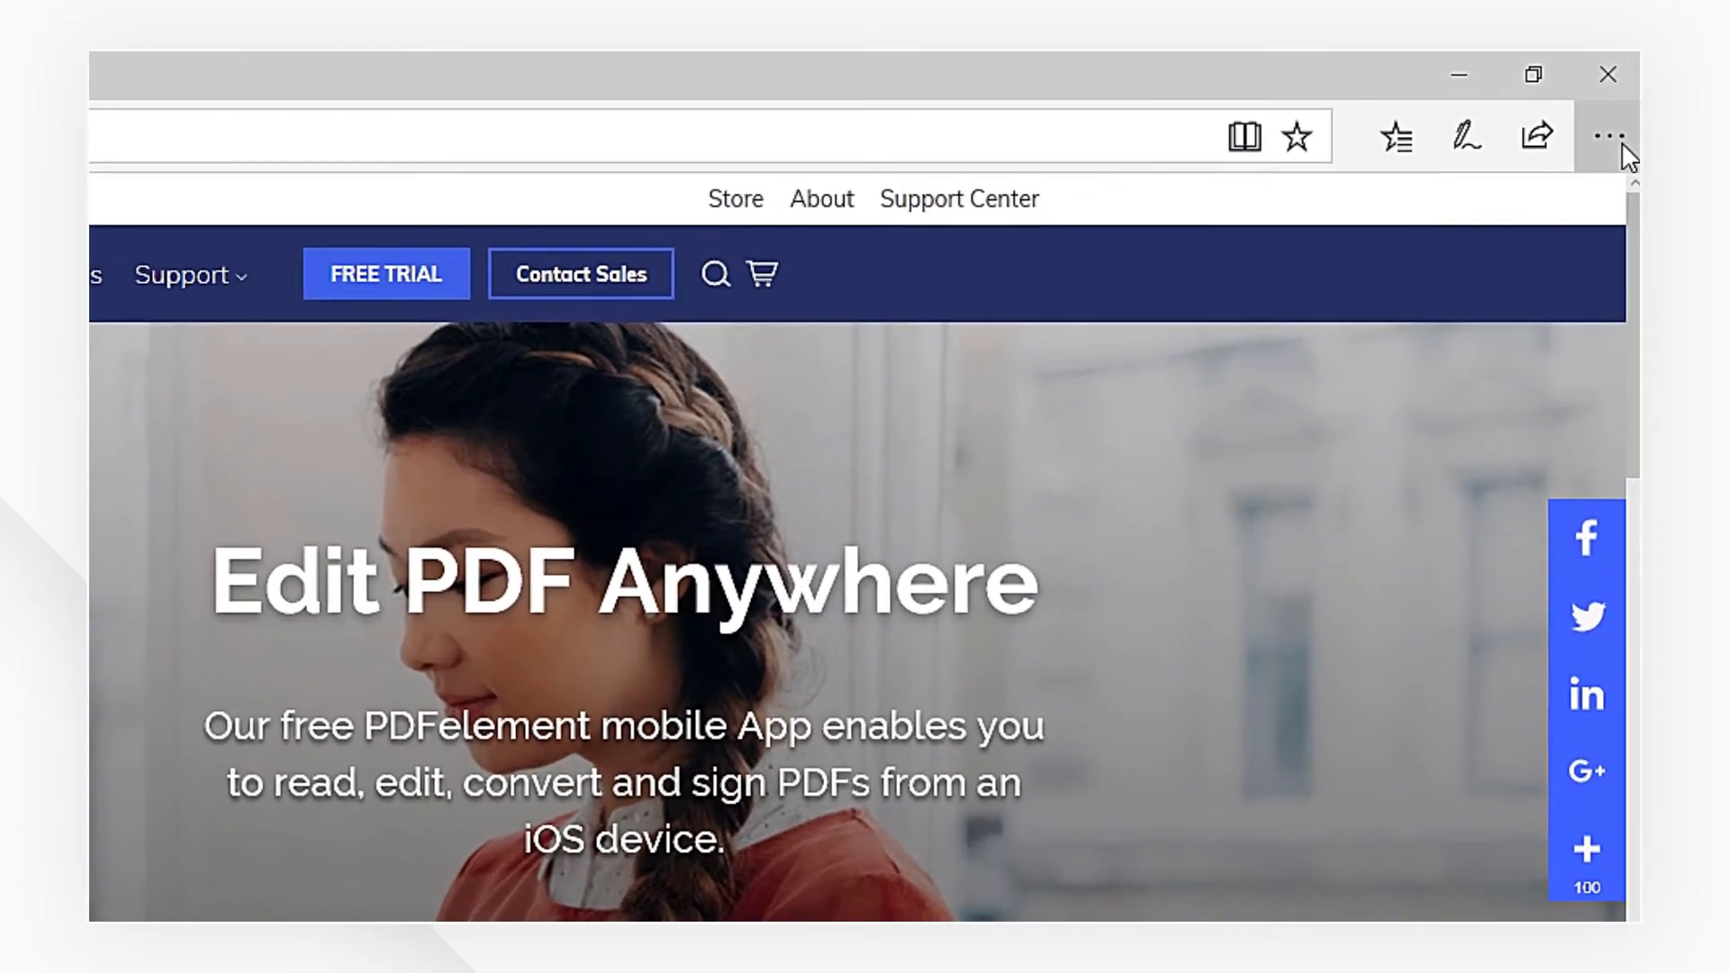
pyautogui.click(1625, 93)
# Print the page to the Wondershare PDFelement printer from Edge's print dialog
pyautogui.click(1348, 611)
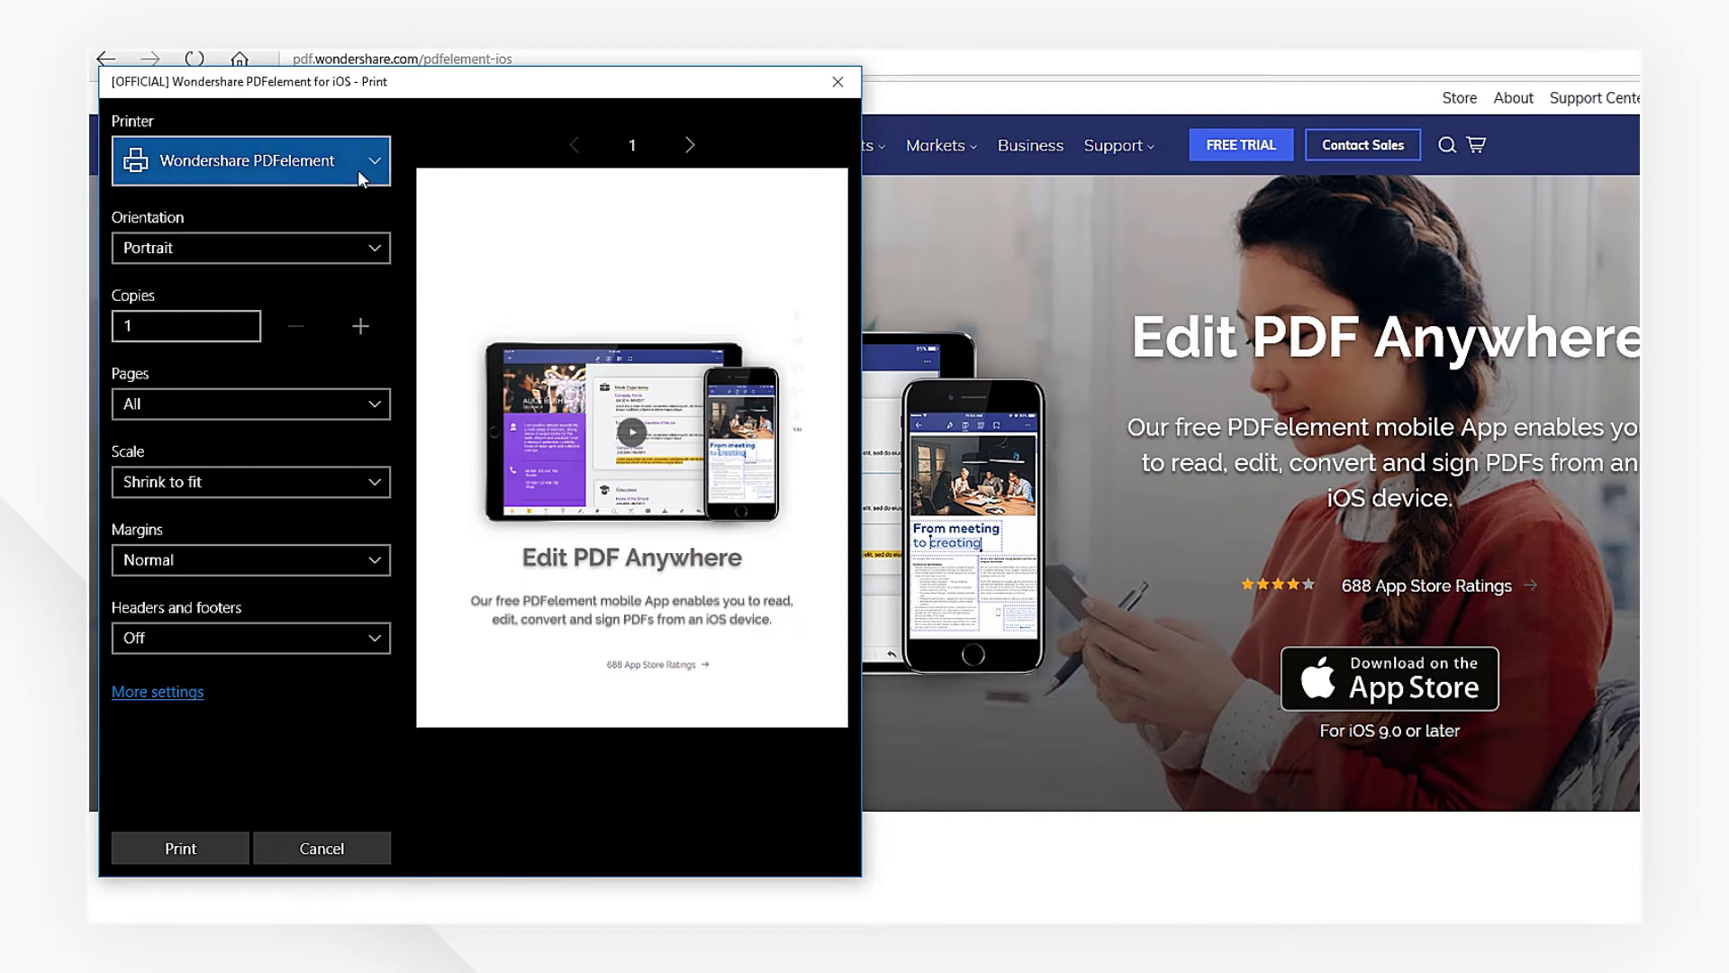
pyautogui.click(203, 163)
pyautogui.click(318, 170)
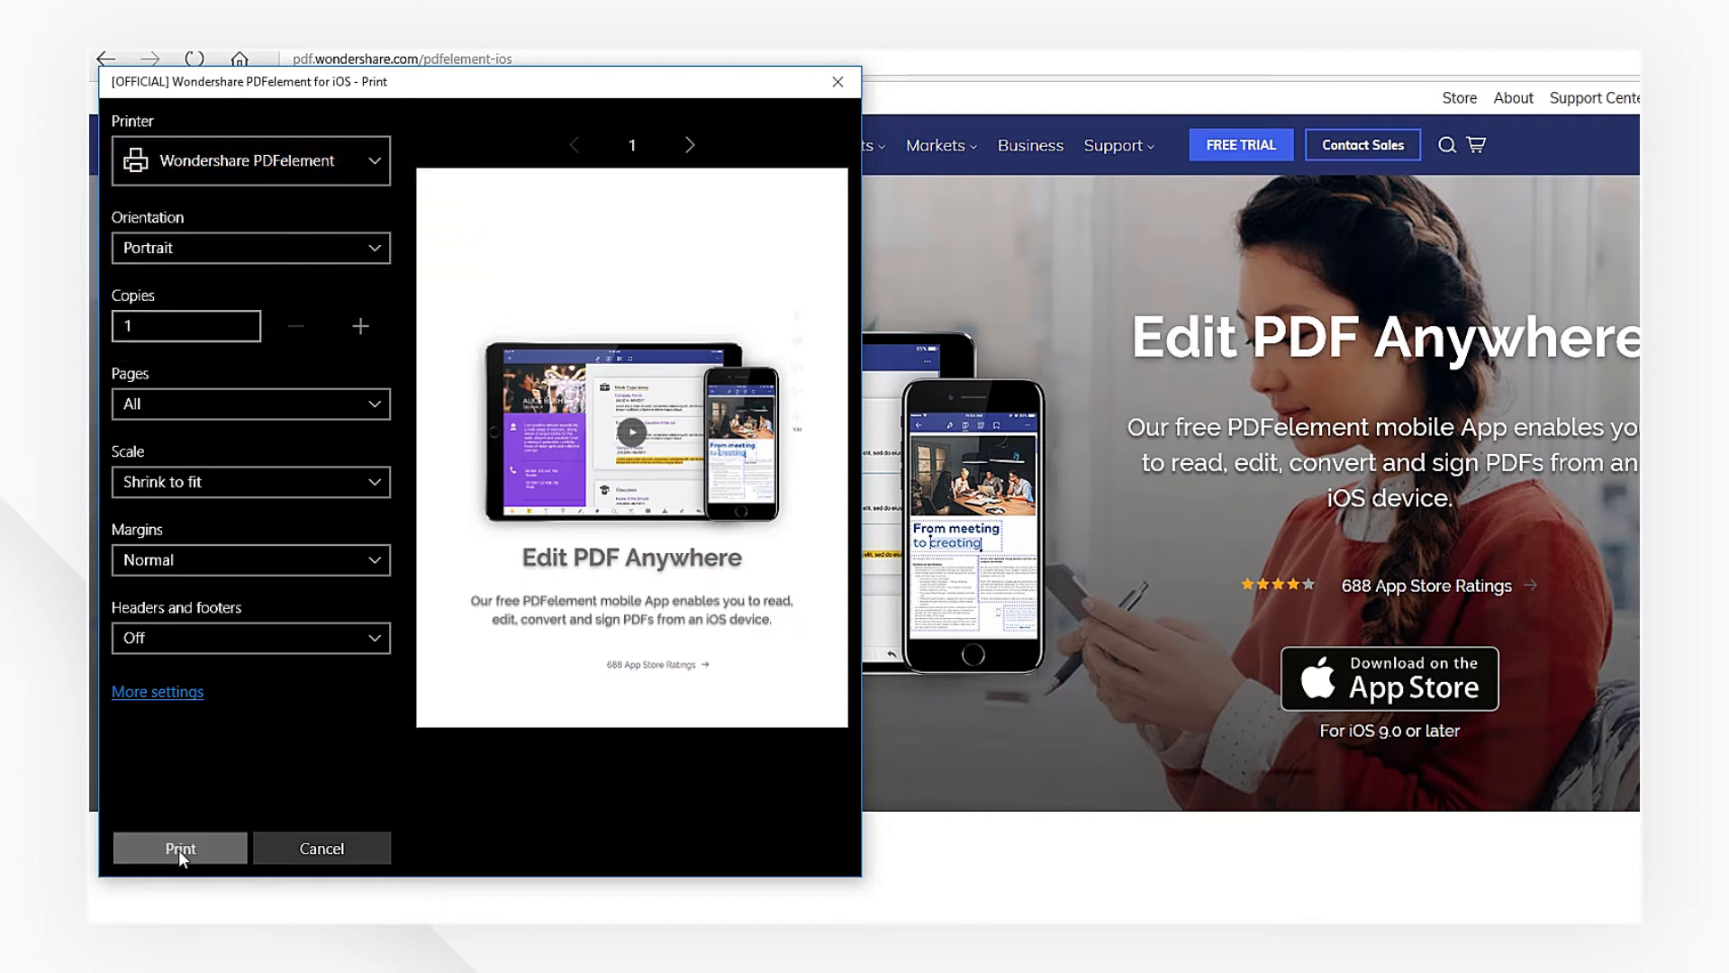
pyautogui.click(178, 849)
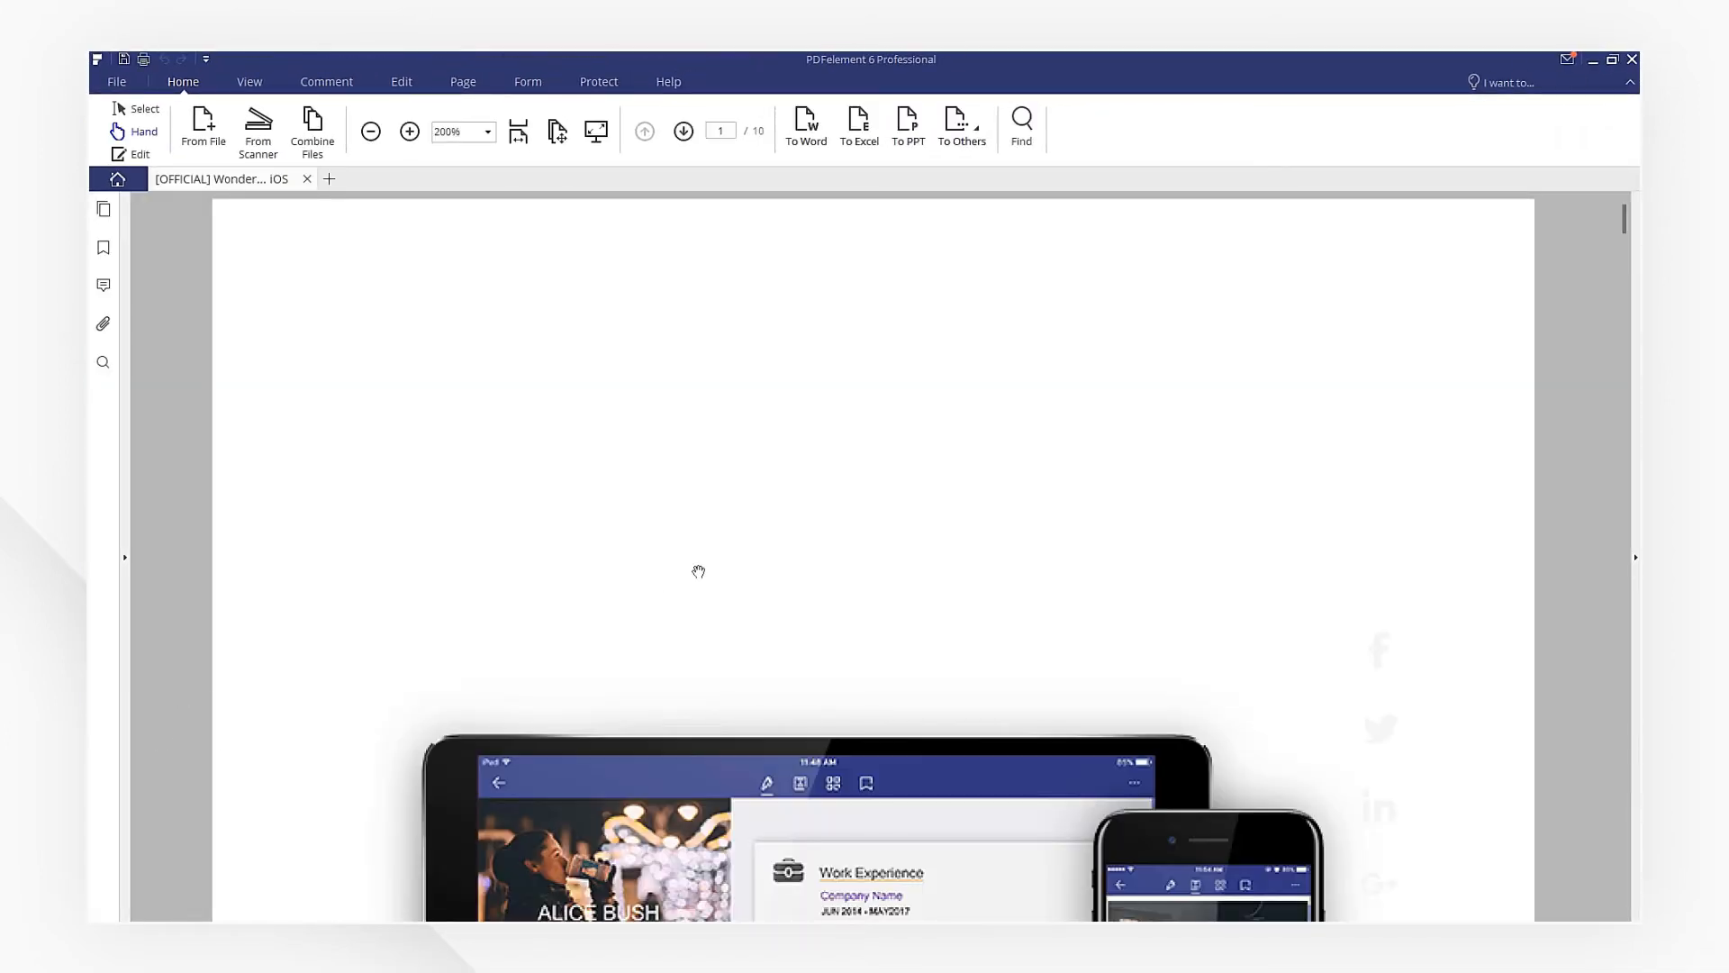
pyautogui.scroll(-3, 699, 572)
pyautogui.scroll(-5, 724, 554)
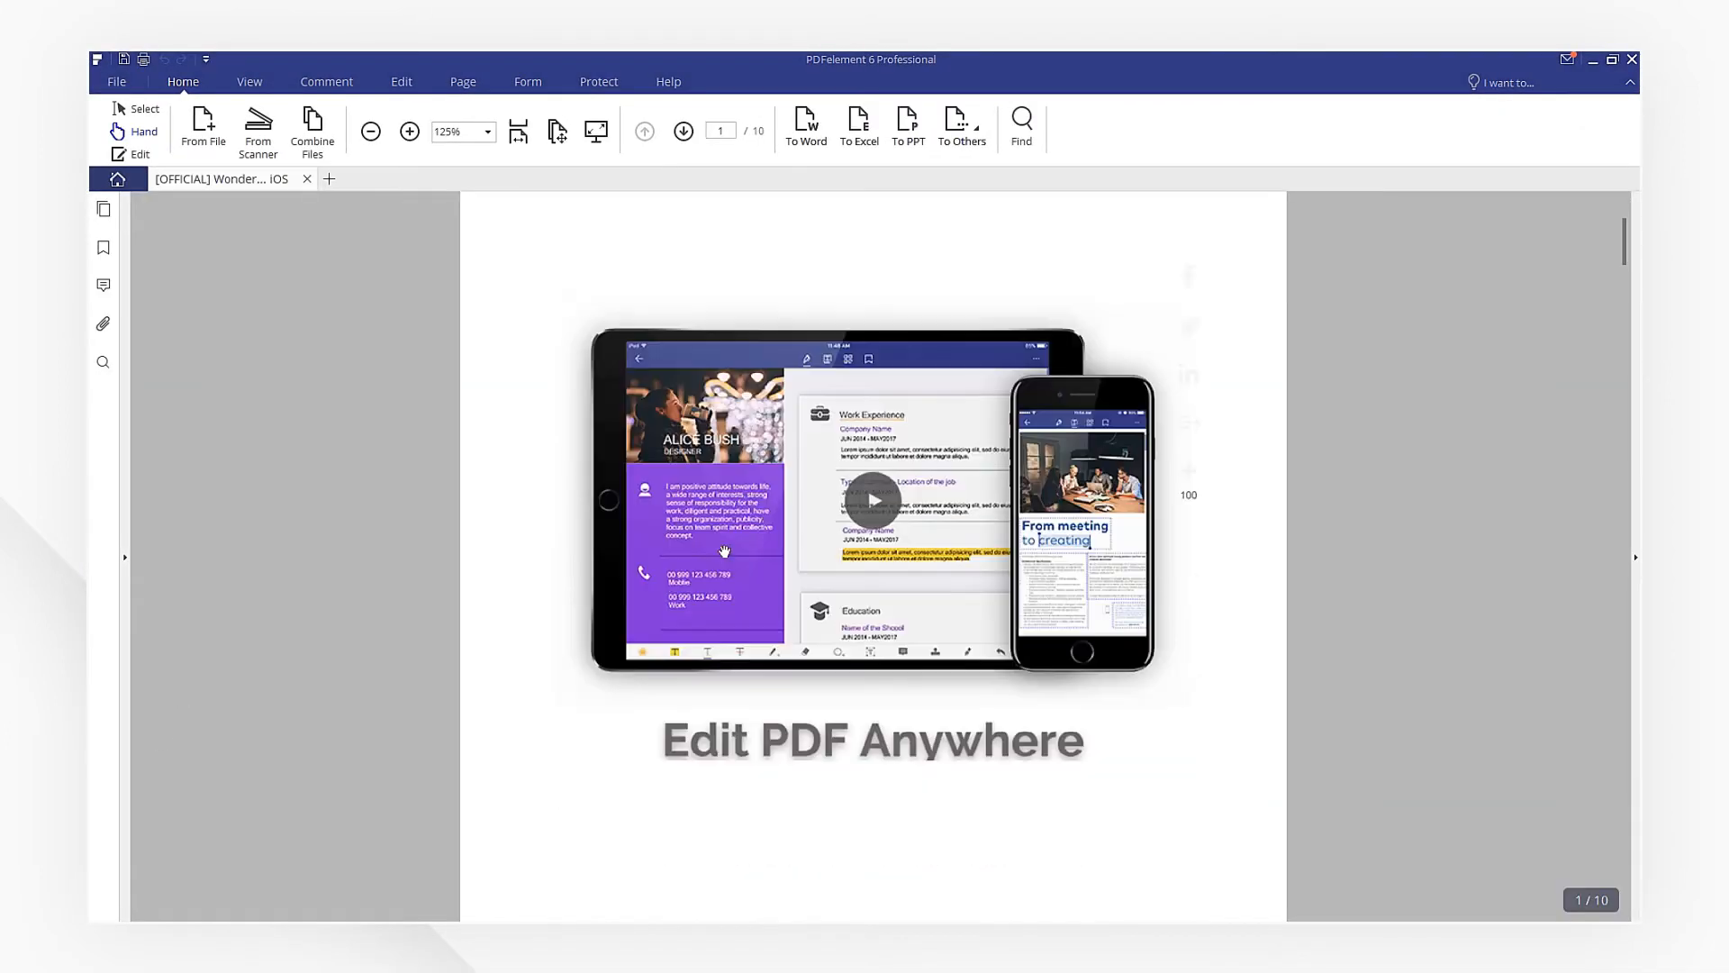
pyautogui.scroll(-5, 722, 554)
pyautogui.scroll(-5, 723, 554)
pyautogui.scroll(-5, 724, 554)
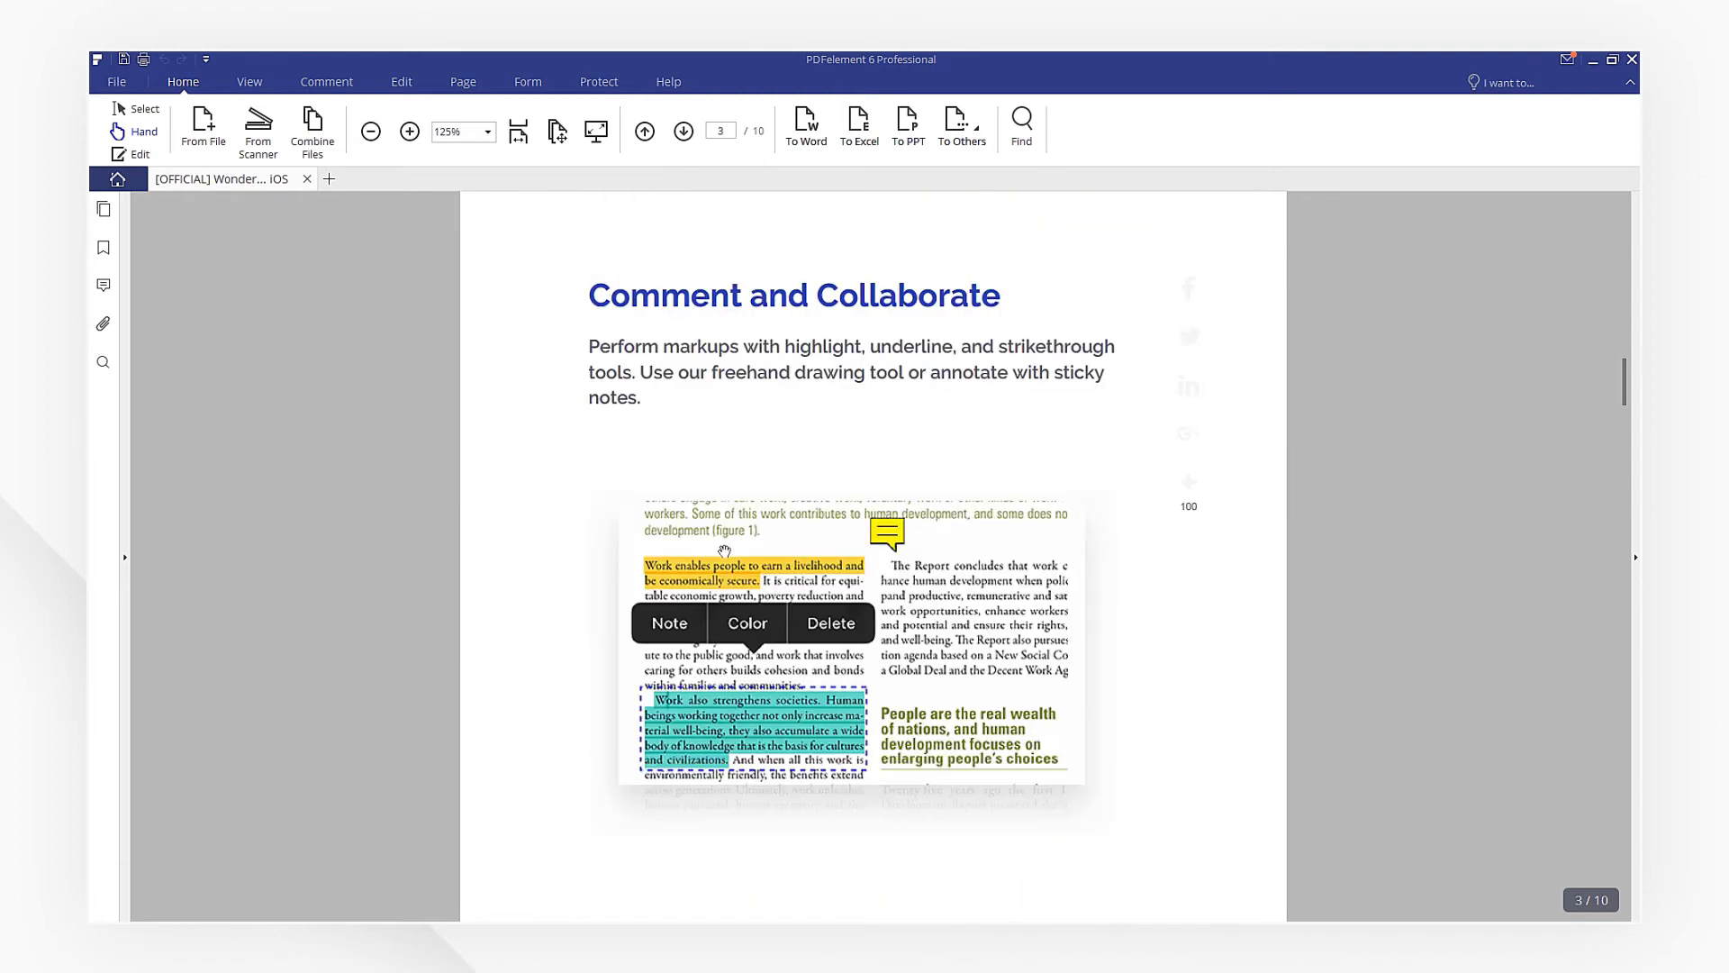
pyautogui.scroll(-5, 723, 552)
pyautogui.scroll(-5, 723, 551)
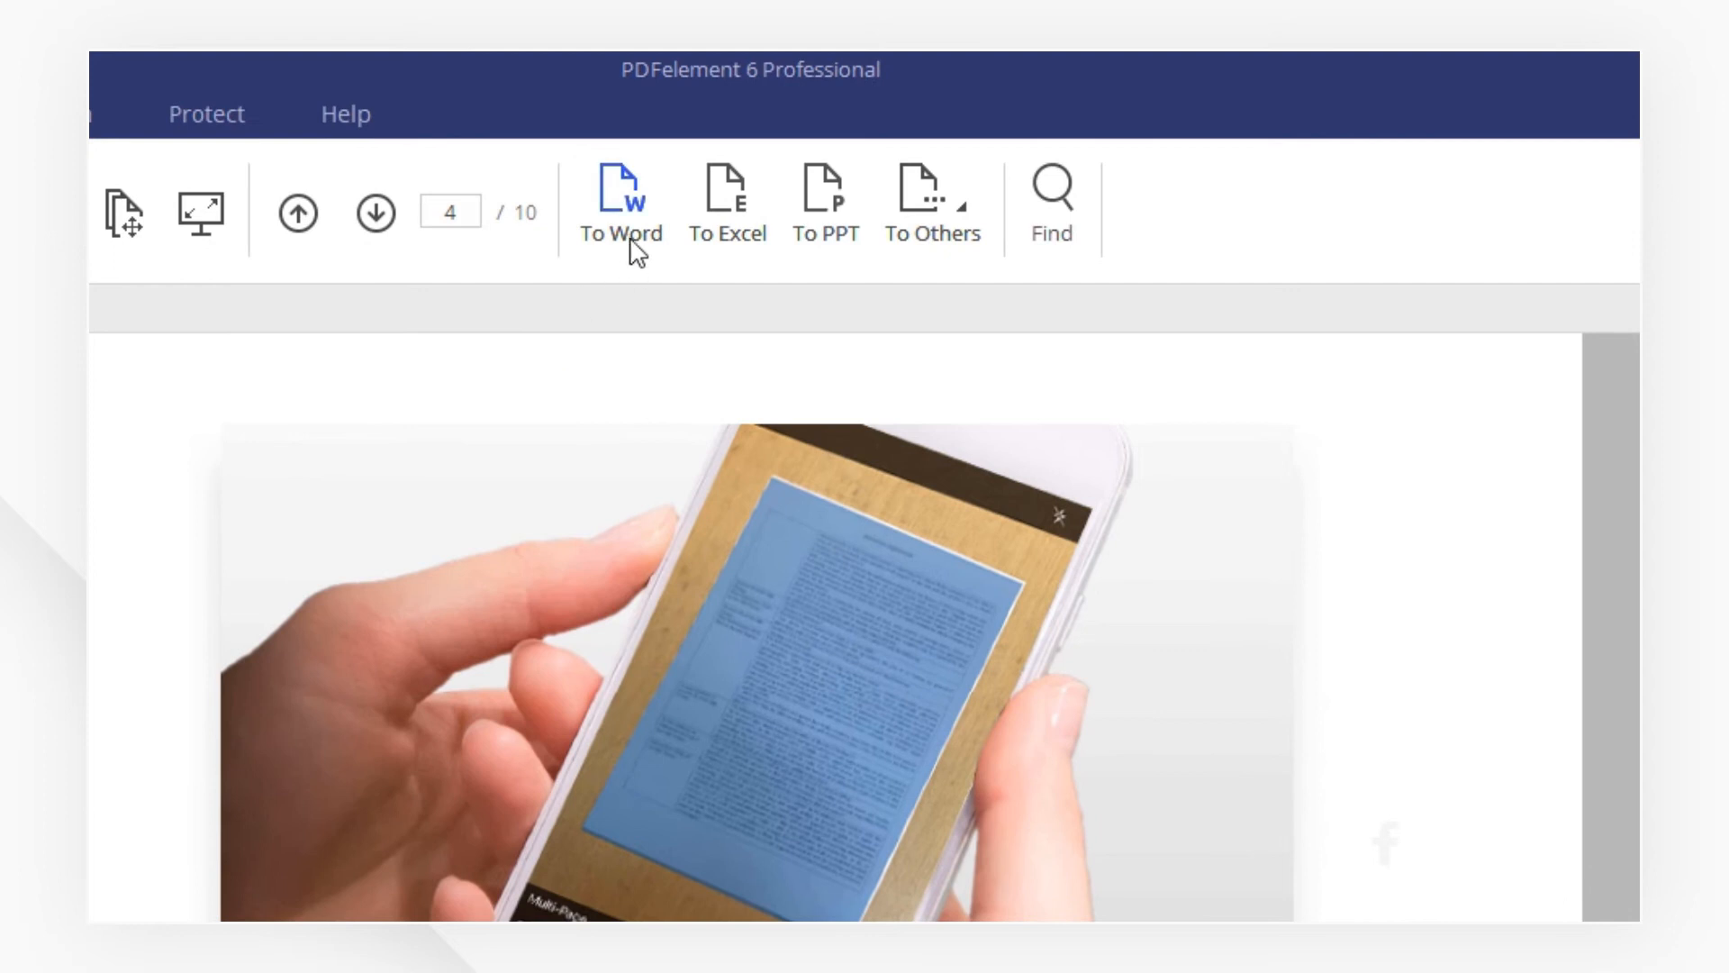
pyautogui.click(946, 232)
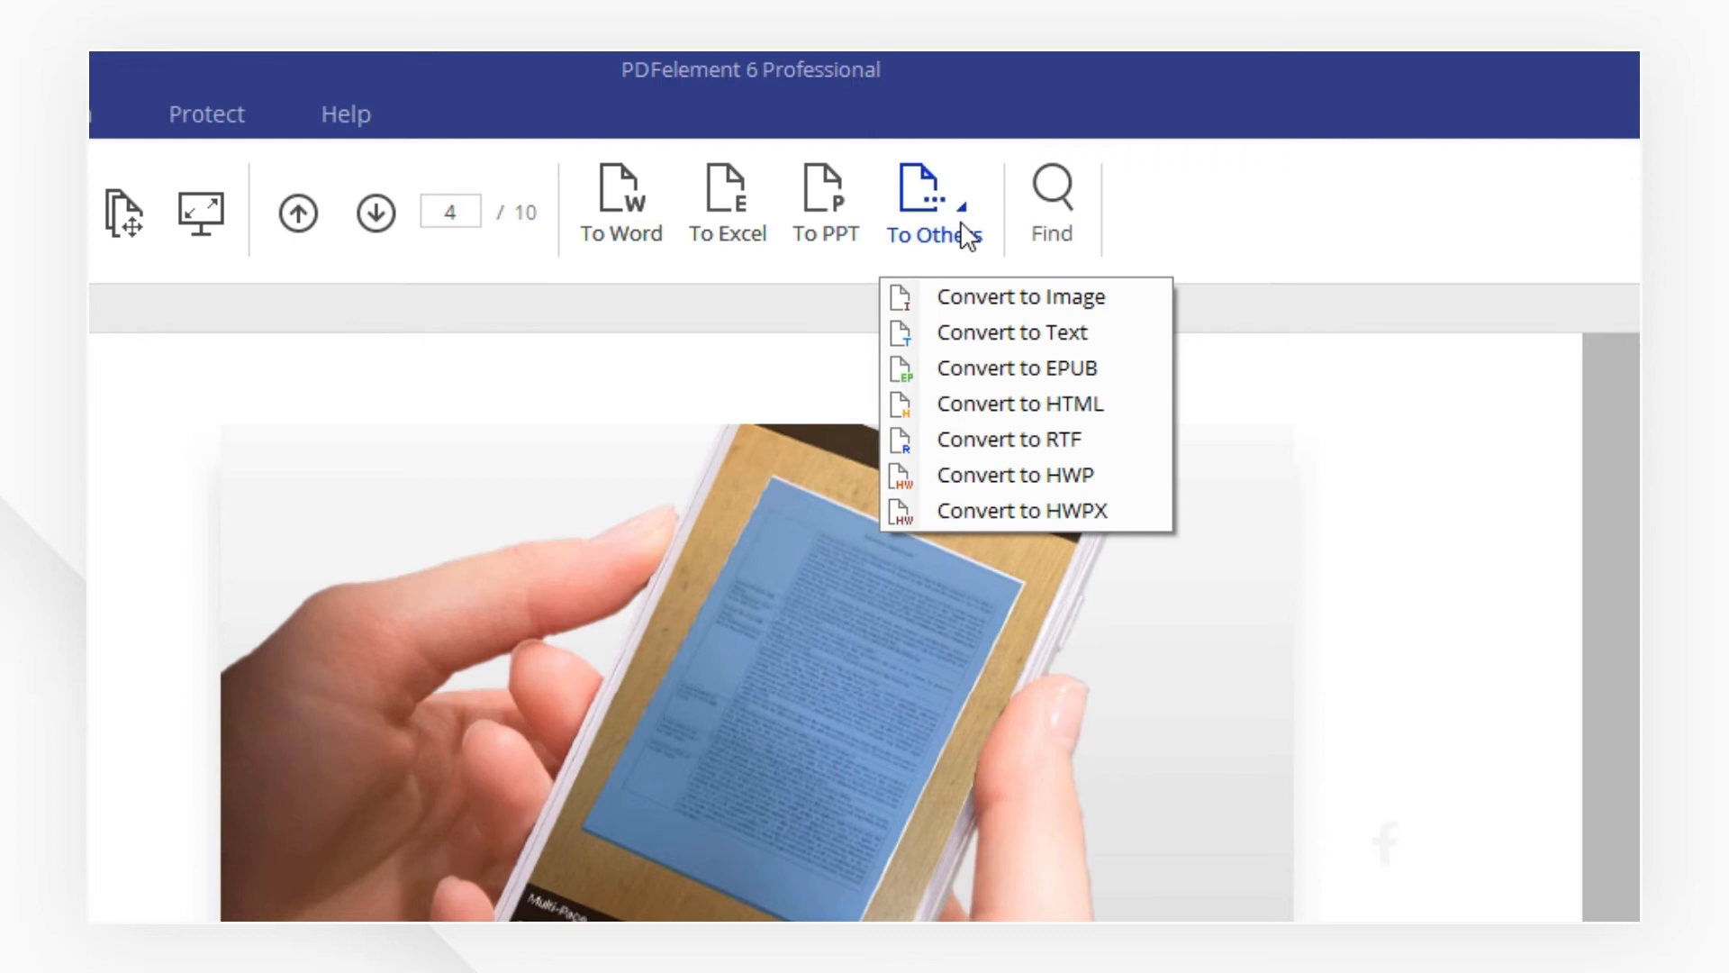